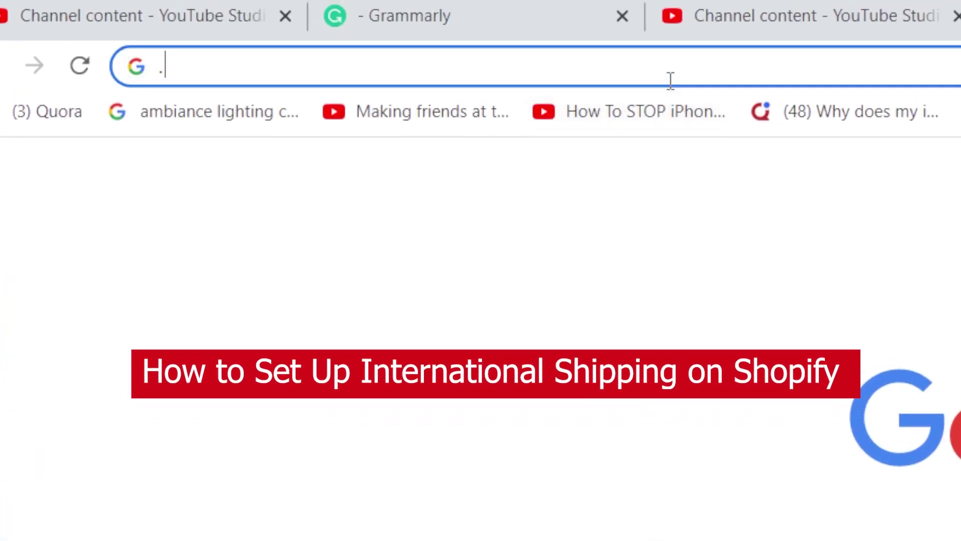
Step: Go to the Shopify website and open its login page
key("BackSpace")
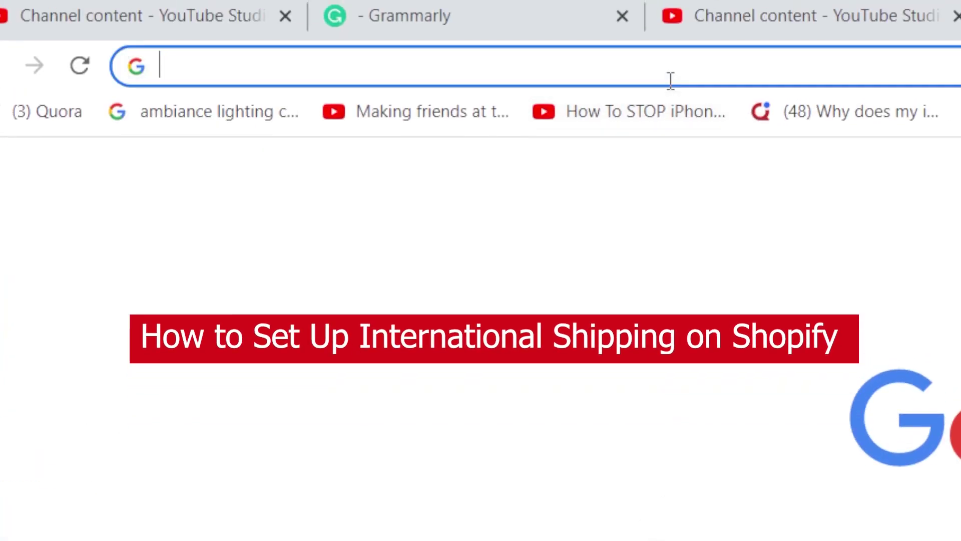
type("SH")
left_click(614, 121)
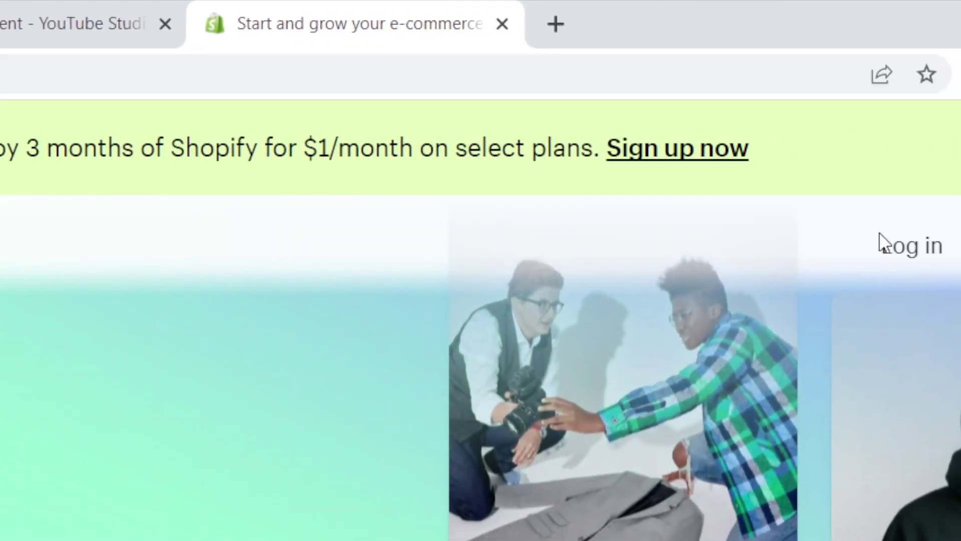
left_click(879, 248)
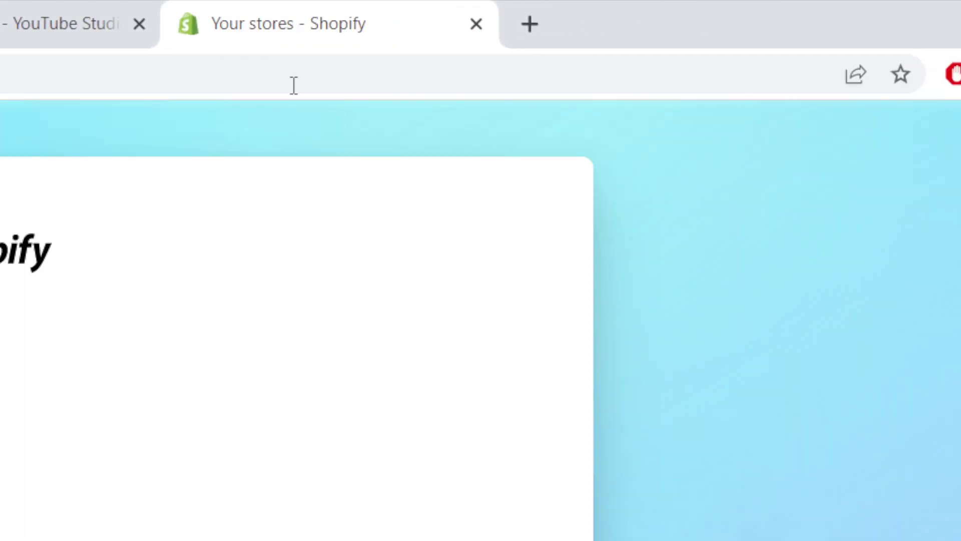
Step: Sign in, choose the STORE FOR TESTING store and open its Settings
left_click(294, 85)
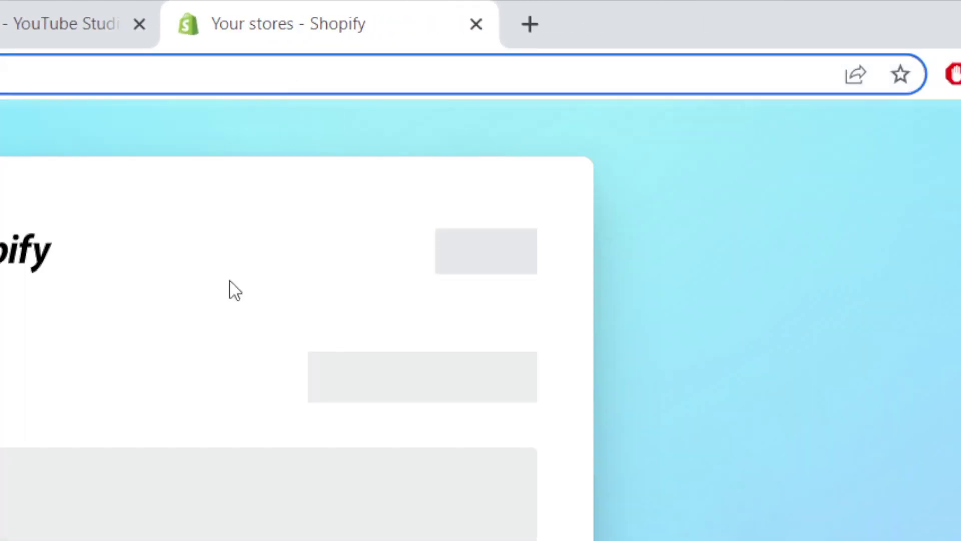
left_click(148, 448)
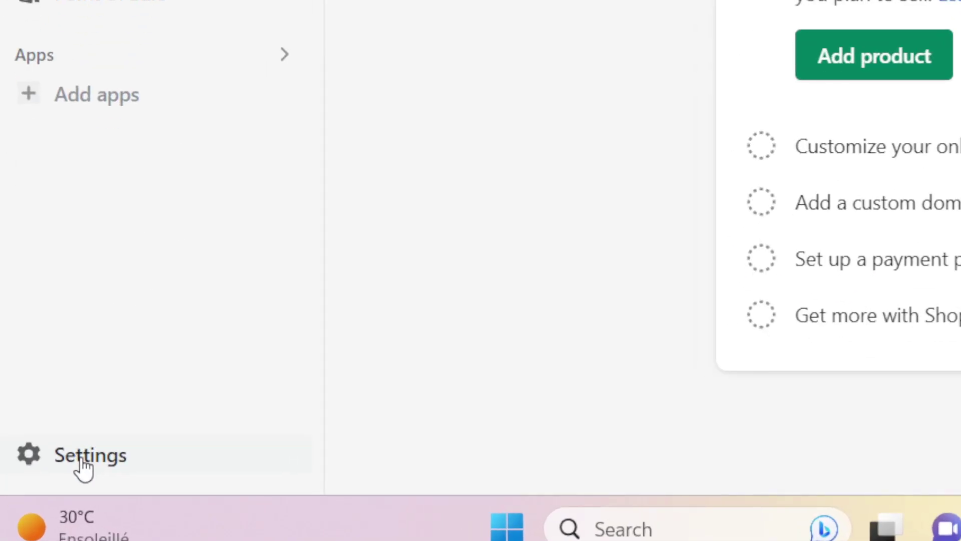
left_click(83, 456)
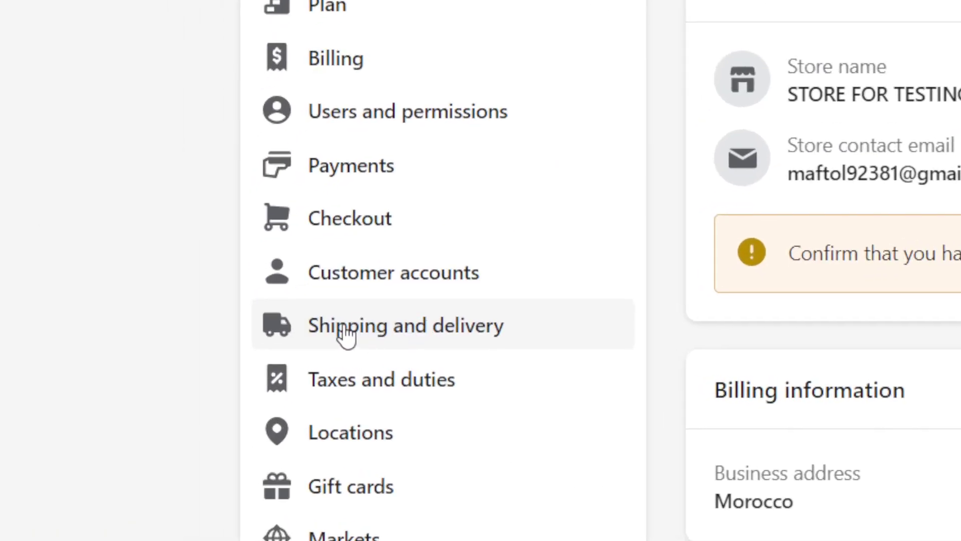
Step: Open Shipping and delivery and manage the General profile, reviewing its 0 products and Domestic Morocco zone
left_click(160, 347)
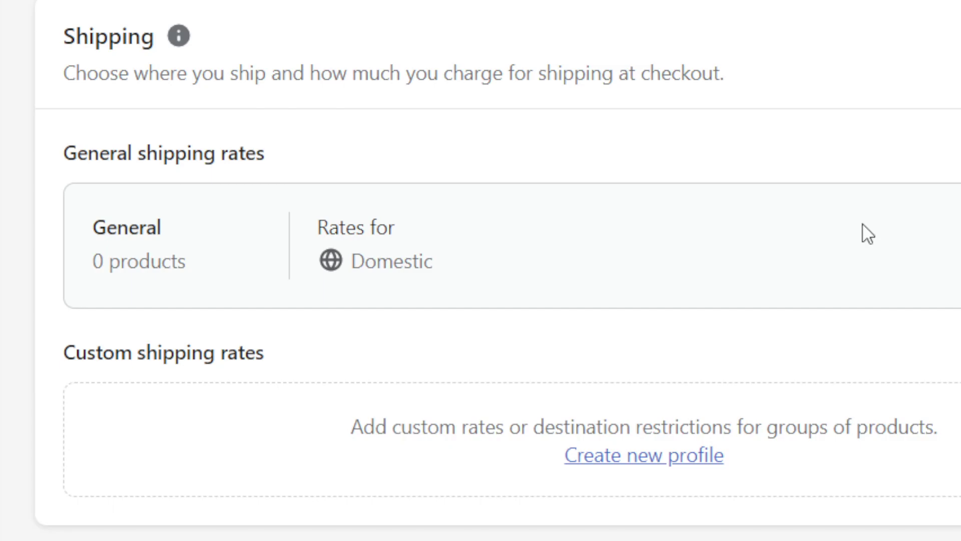
left_click(880, 250)
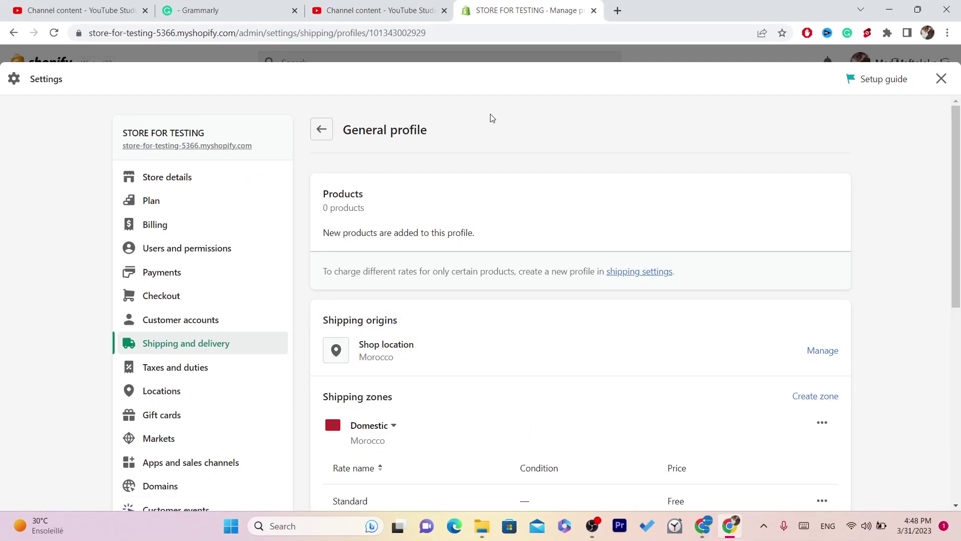
scroll(881, 210, "down", 2)
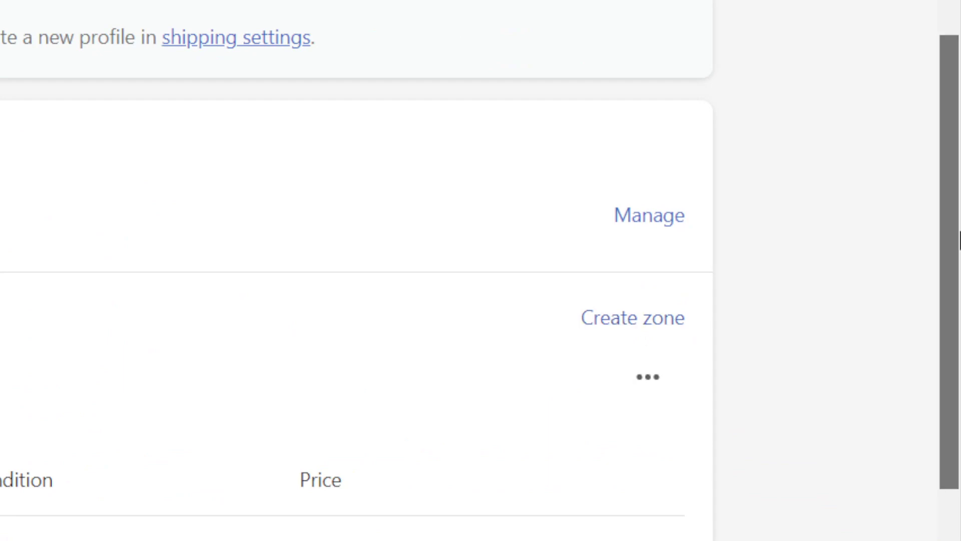
left_click_drag(954, 236, 957, 97)
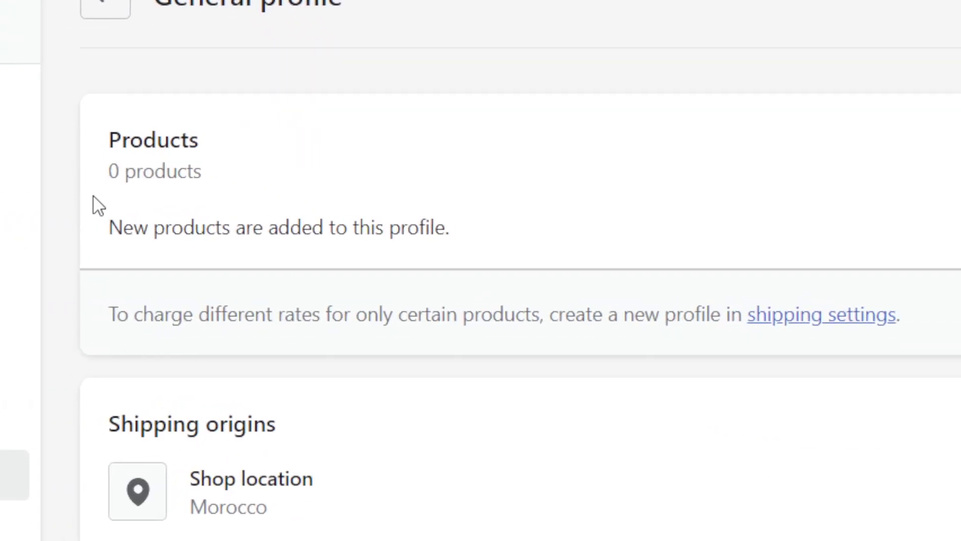
mouse_move(364, 207)
left_mouse_down()
mouse_move(335, 208)
mouse_move(364, 208)
left_mouse_up()
triple_click(202, 173)
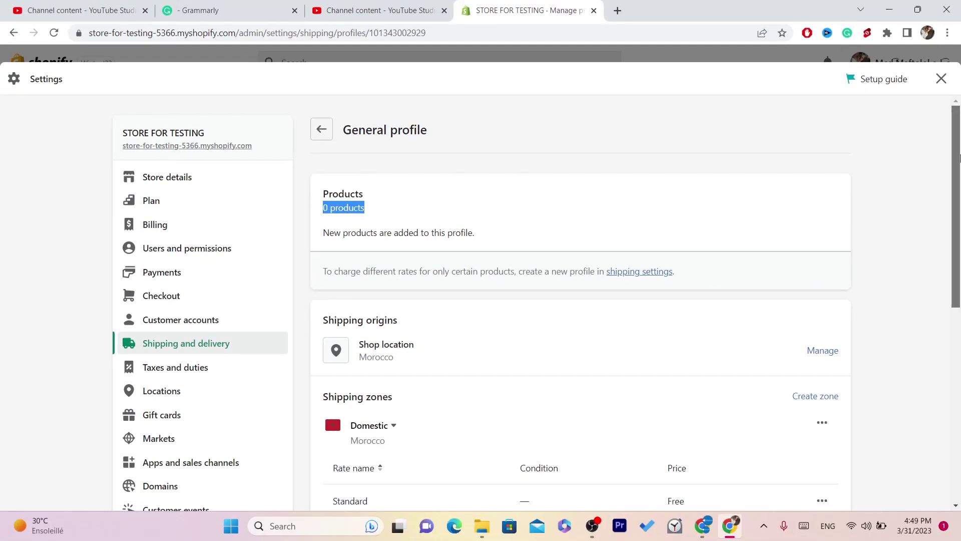
scroll(562, 193, "down", 1)
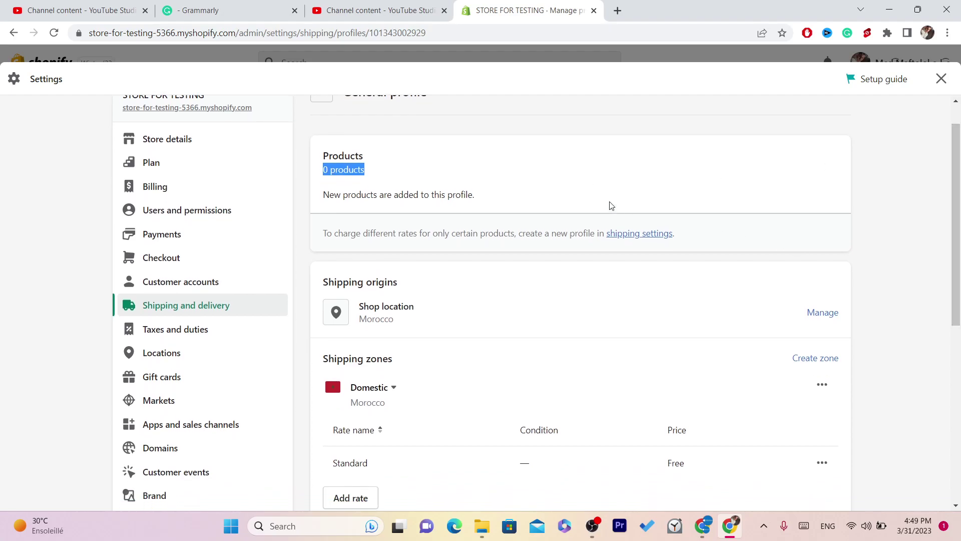
scroll(898, 229, "down", 1)
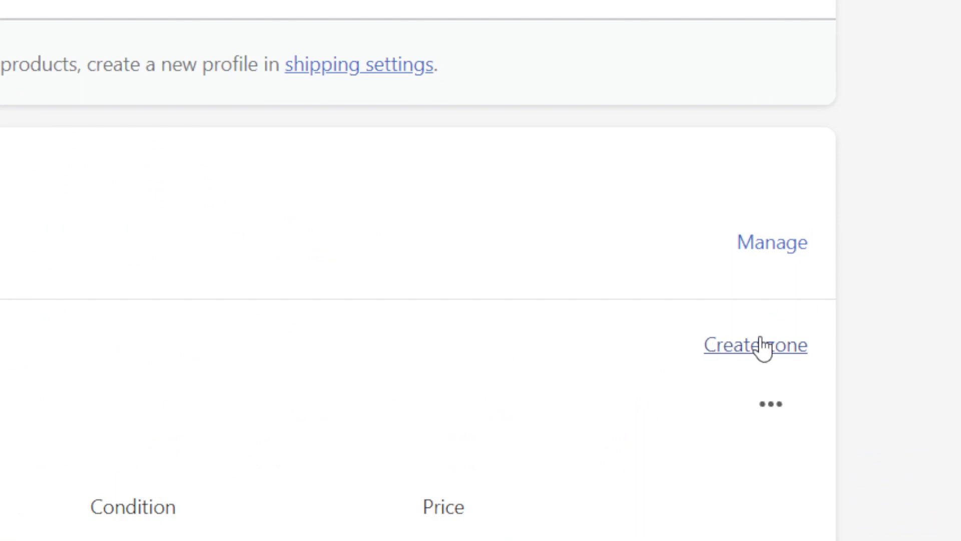
Step: Create a new shipping zone and name it 'countries I WANT TO SHIP TO'
left_click(761, 345)
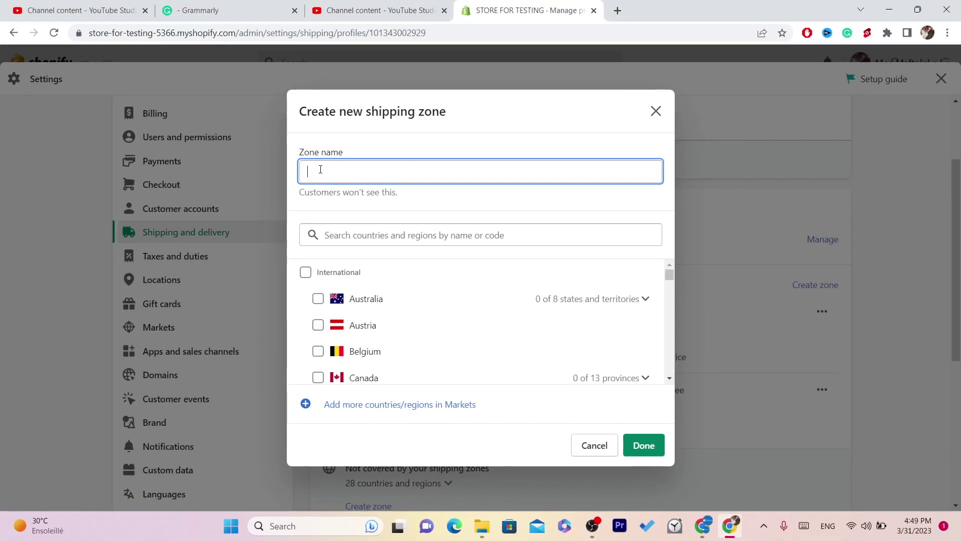
left_click_drag(299, 152, 354, 152)
left_click(330, 167)
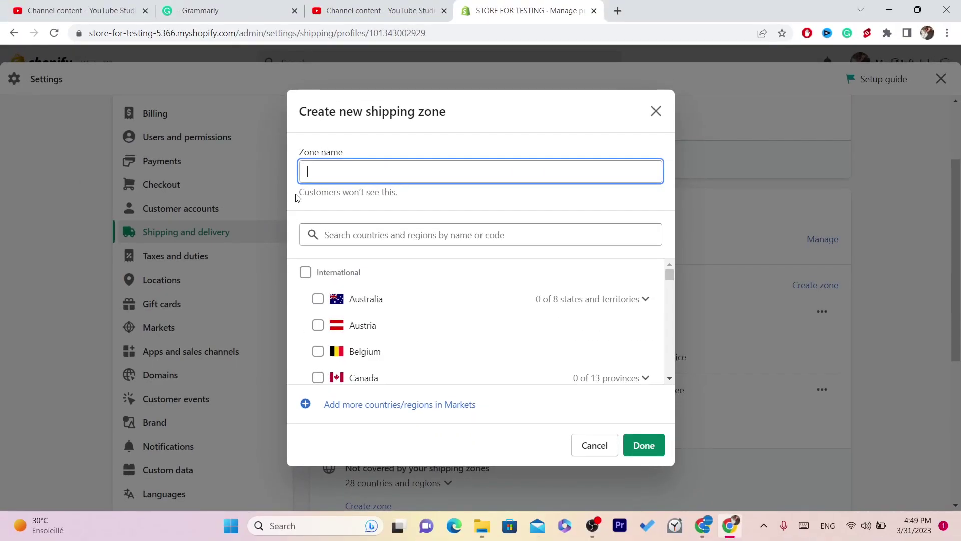
left_click_drag(59, 193, 193, 186)
left_click_drag(359, 189, 401, 191)
left_click(337, 171)
type("countries u")
key("BackSpace")
key("BackSpace")
key("BackSpace")
type("I WANT T")
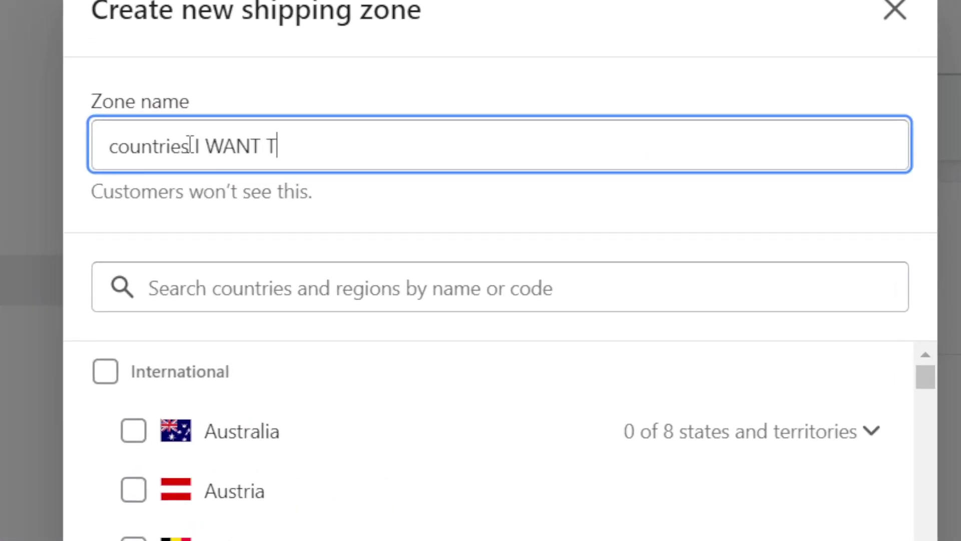
type("O SHIP TO")
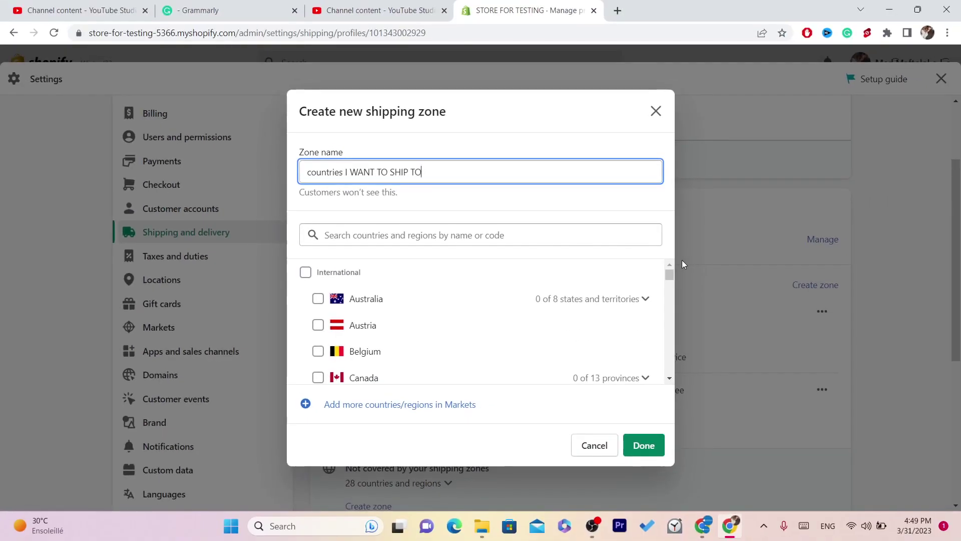
left_click_drag(670, 275, 567, 273)
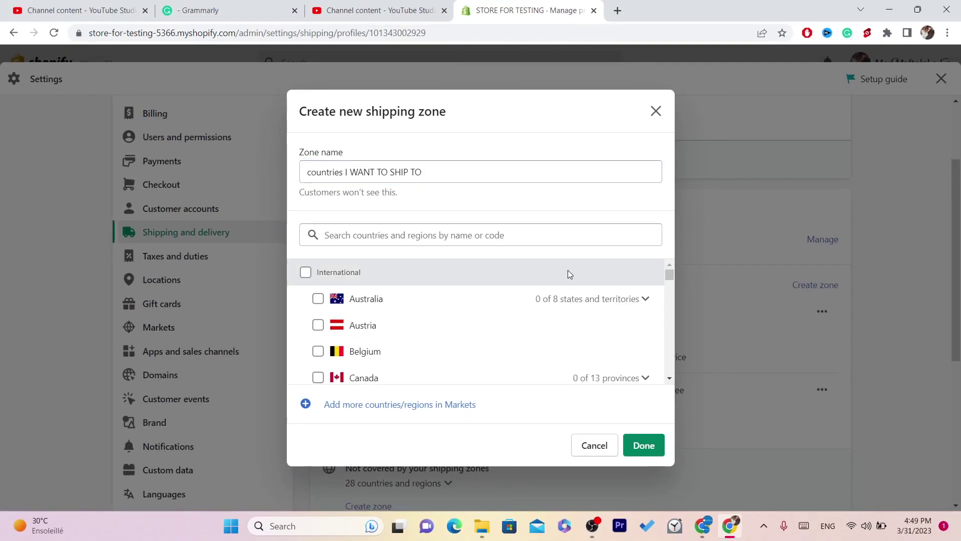
Step: Tick Australia, Canada, Ireland, Japan, Portugal and other countries in the zone's country list
left_click(317, 299)
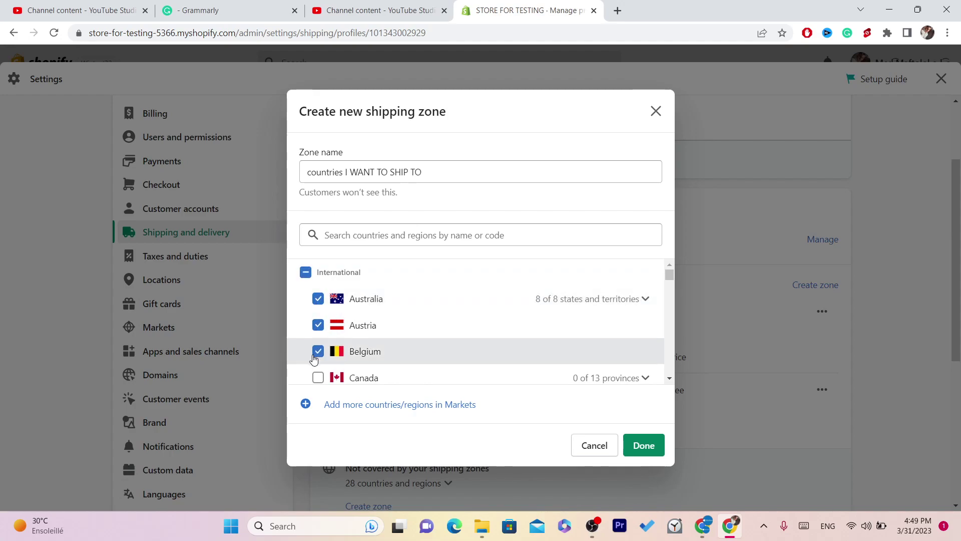
left_click(317, 378)
triple_click(672, 275)
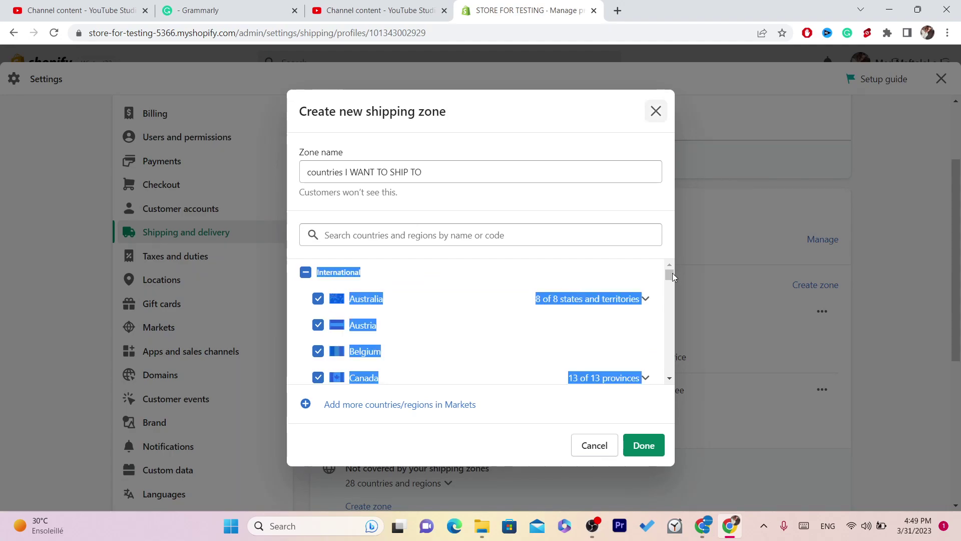
scroll(672, 275, "down", 5)
left_click(451, 307)
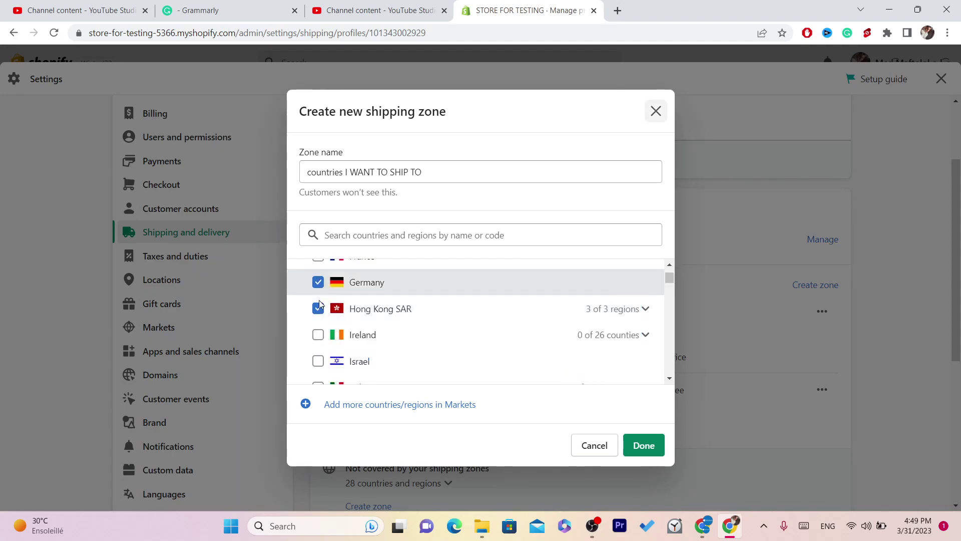
left_click(318, 334)
left_click(670, 378)
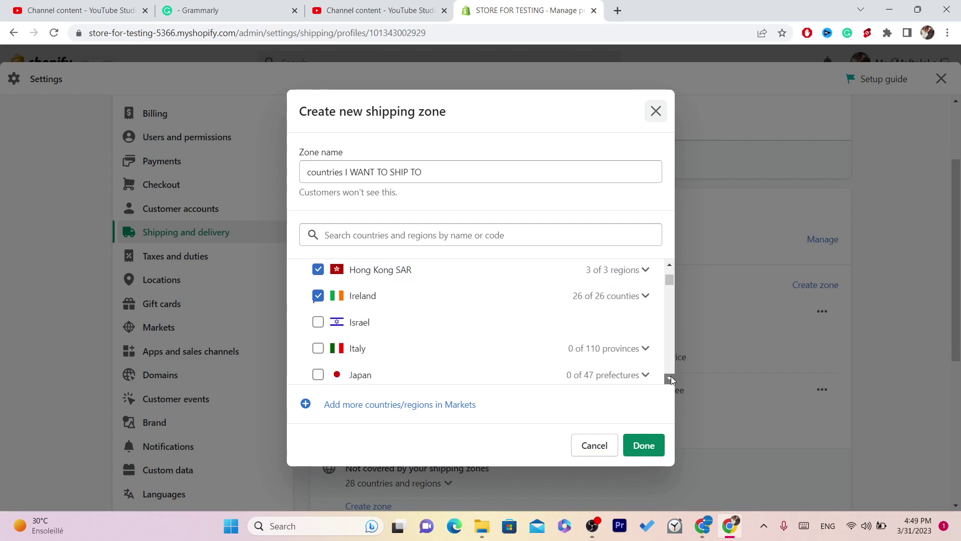
left_click(671, 377)
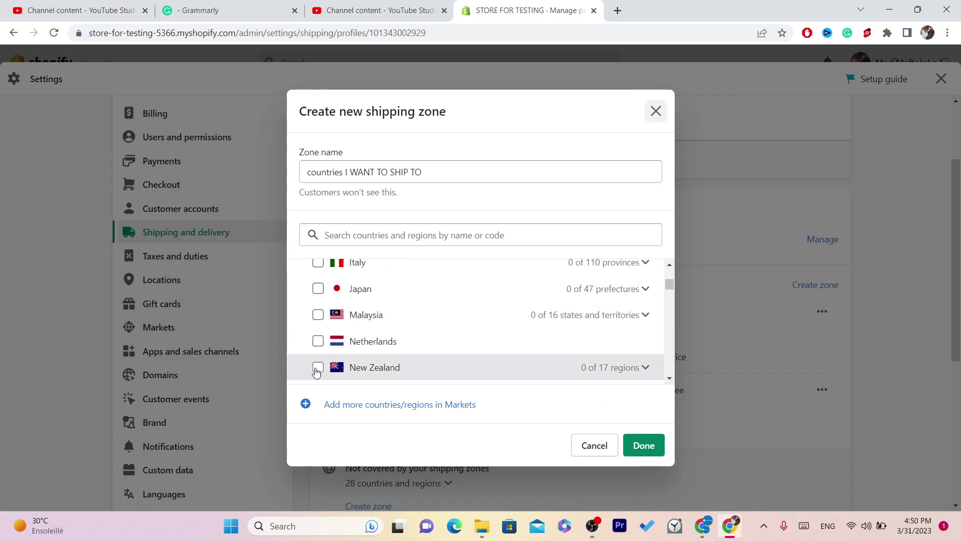
left_click(670, 379)
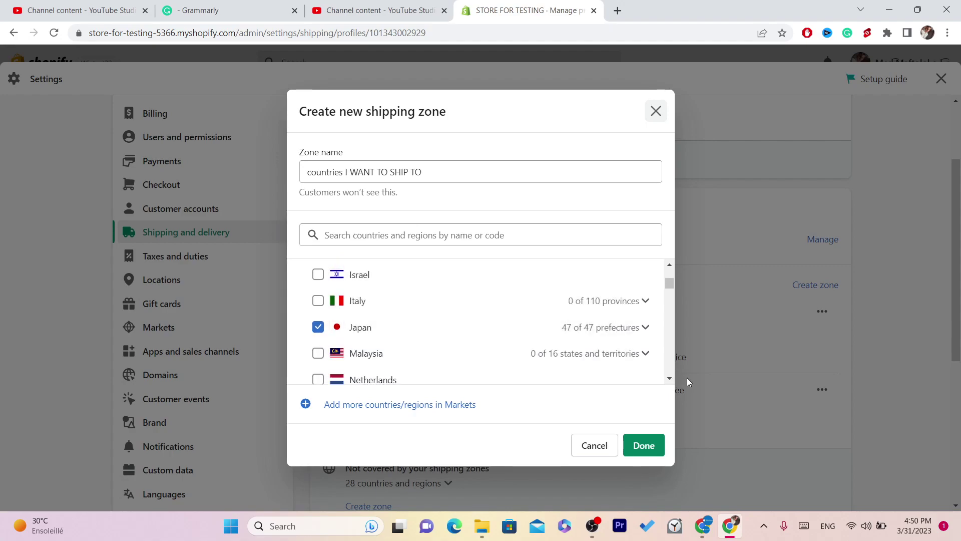
left_click(670, 378)
left_click(670, 378)
left_click(670, 379)
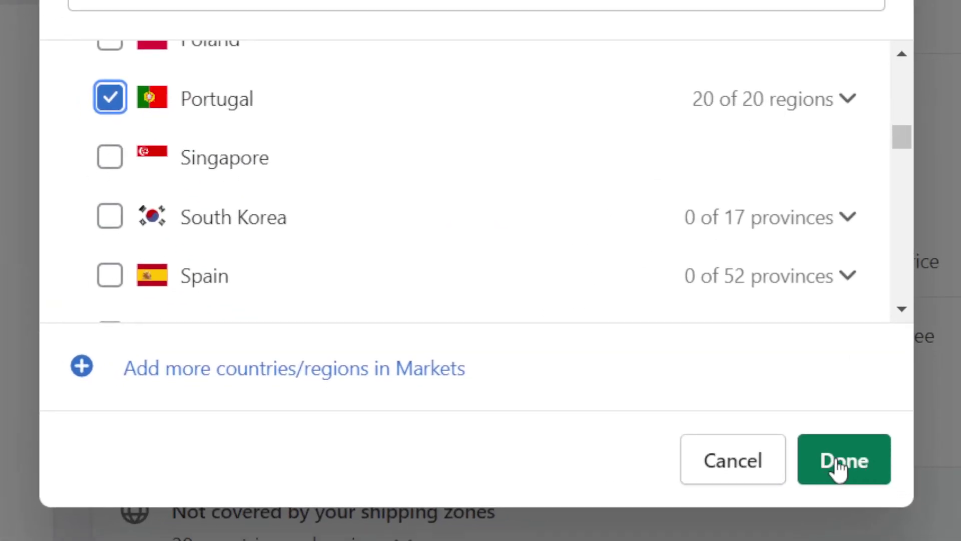
Step: Save the new zone with its chosen countries to the General profile
left_click(838, 468)
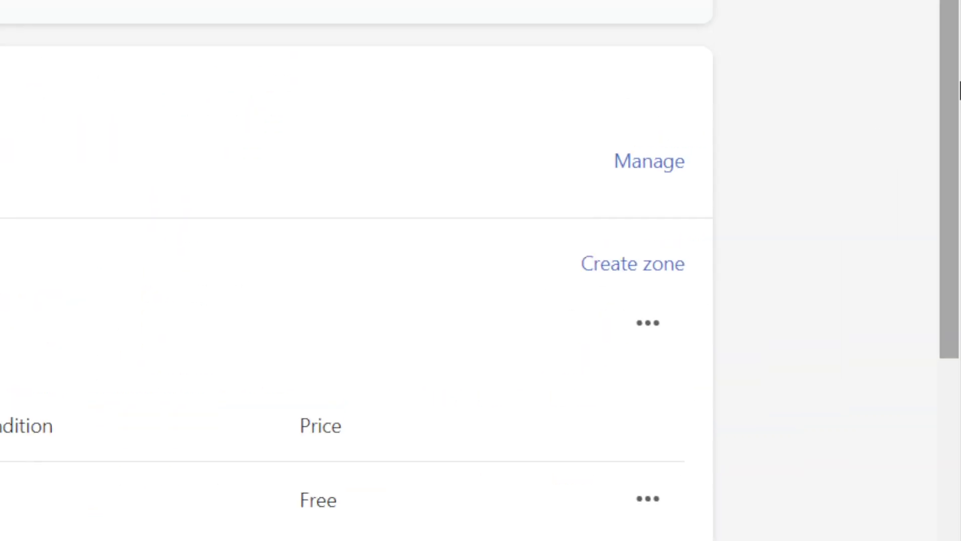
left_click_drag(959, 91, 959, 196)
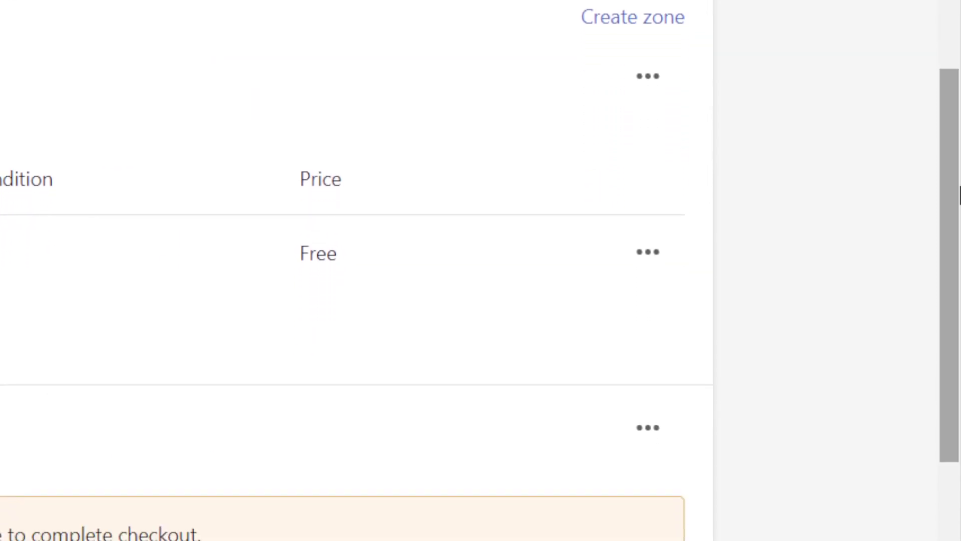
left_click_drag(959, 195, 959, 241)
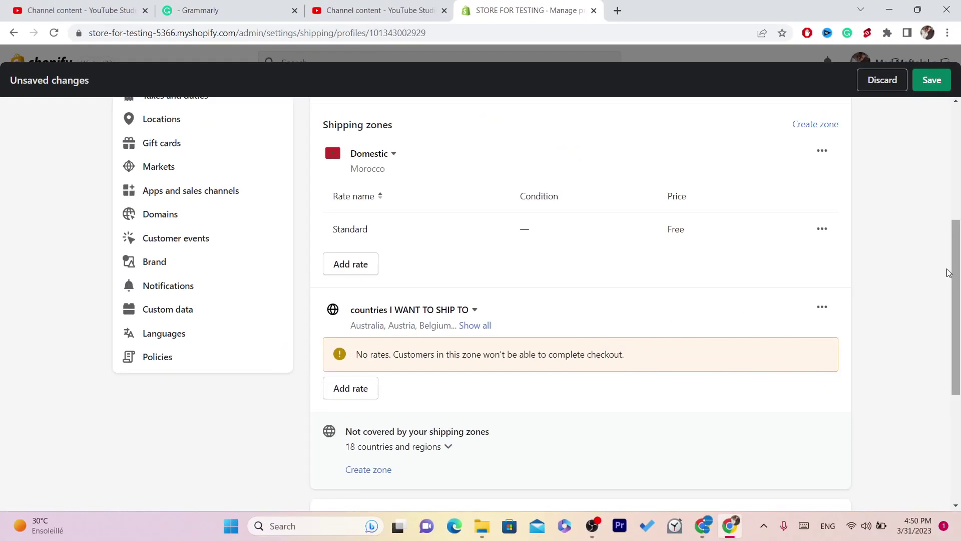
scroll(948, 273, "down", 1)
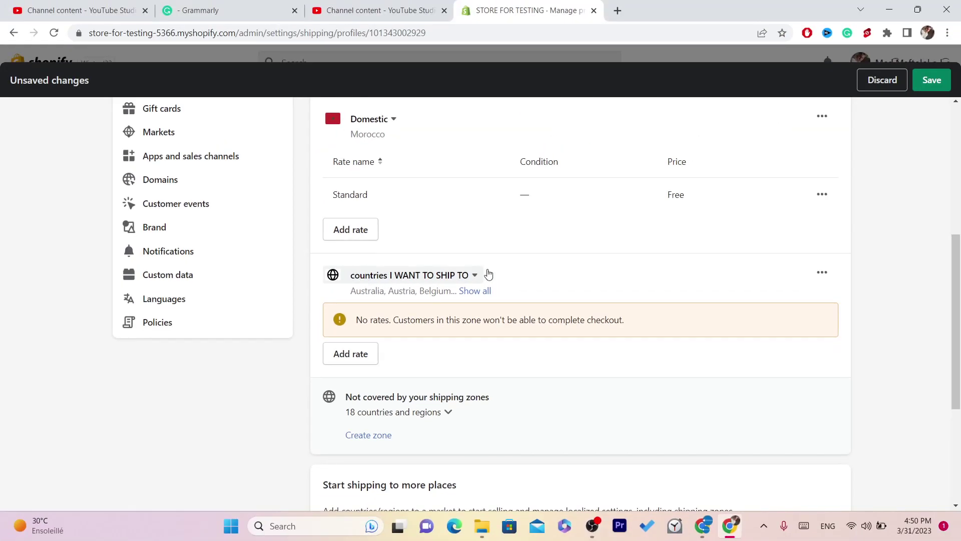
Step: Expand the zone's full country list, Australia through Portugal, and highlight it
left_click_drag(501, 274, 351, 279)
left_click(540, 277)
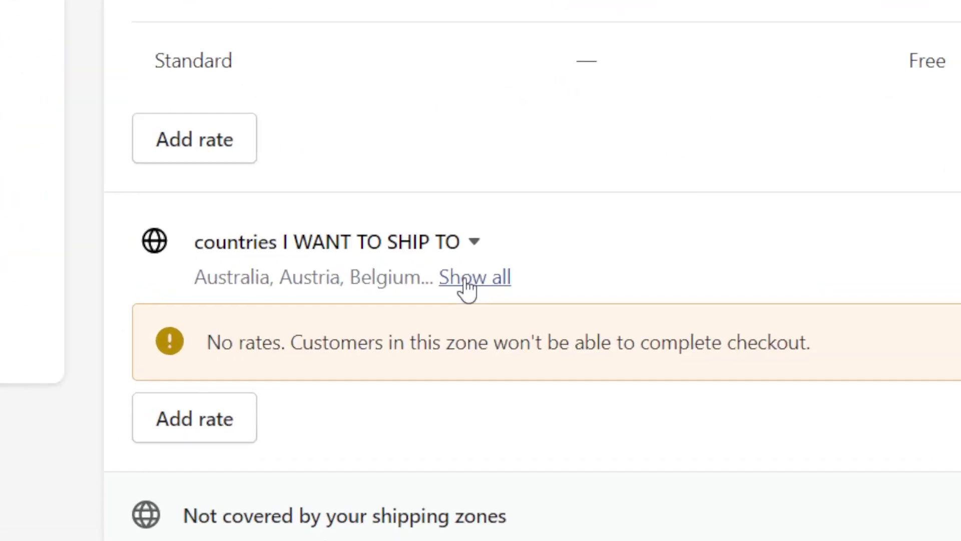
left_click(468, 294)
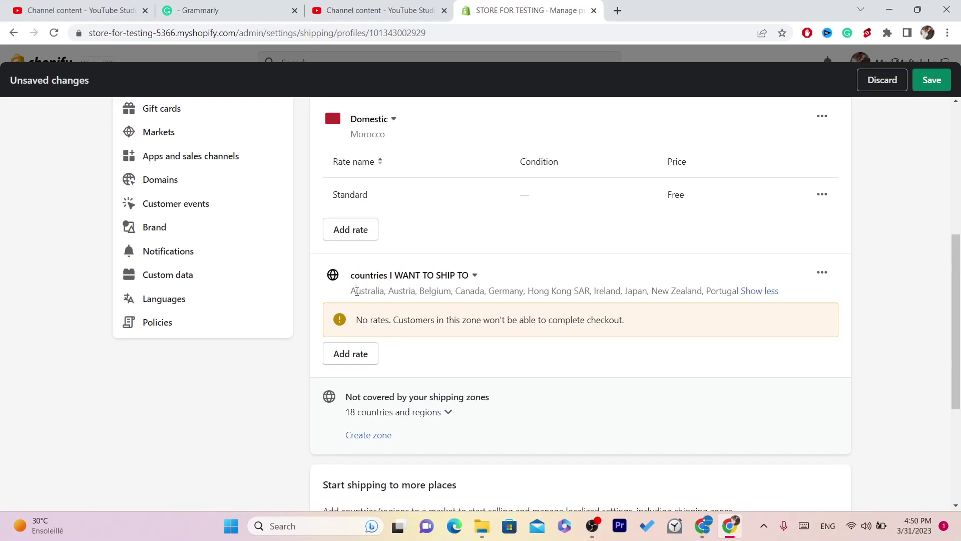
left_click_drag(356, 291, 755, 294)
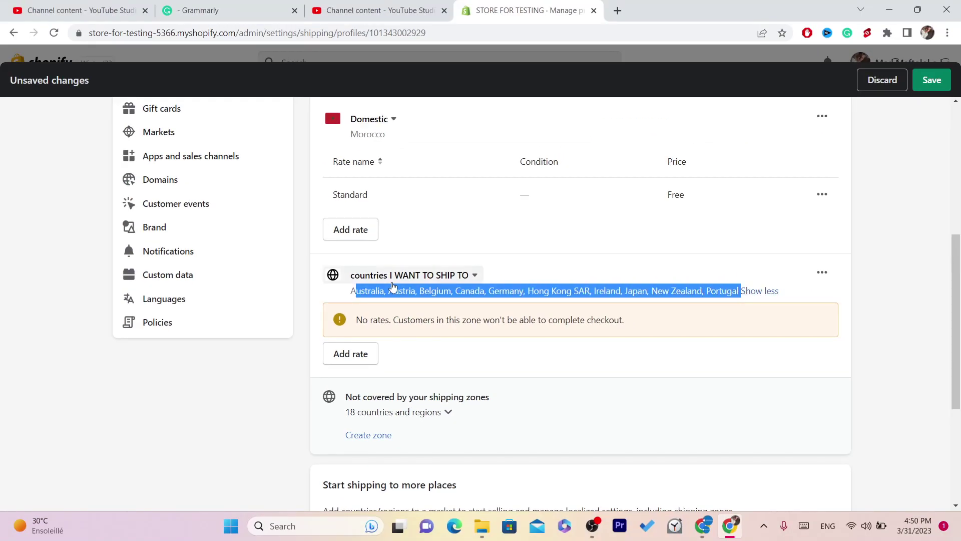
left_click_drag(351, 291, 726, 289)
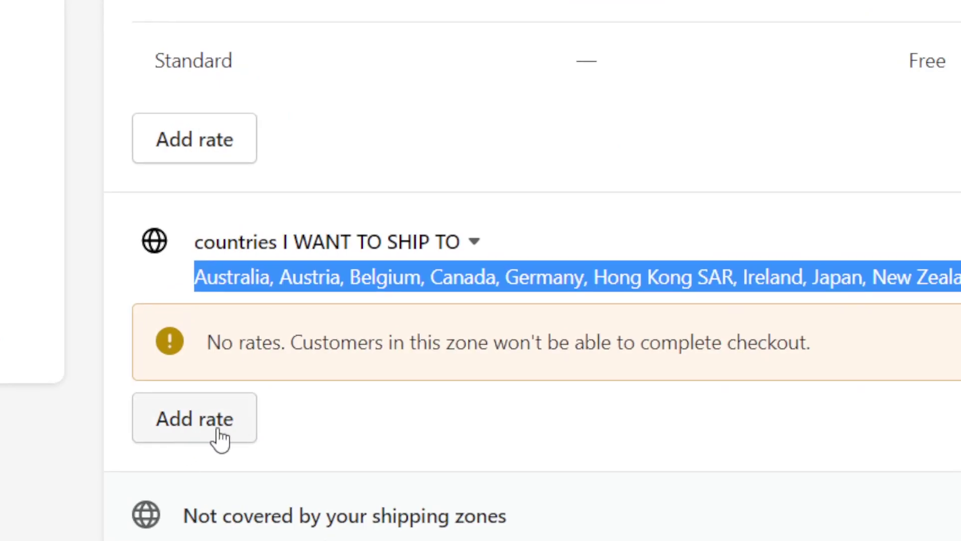
Step: Add a new rate to the zone and set its price to 100
left_click(189, 426)
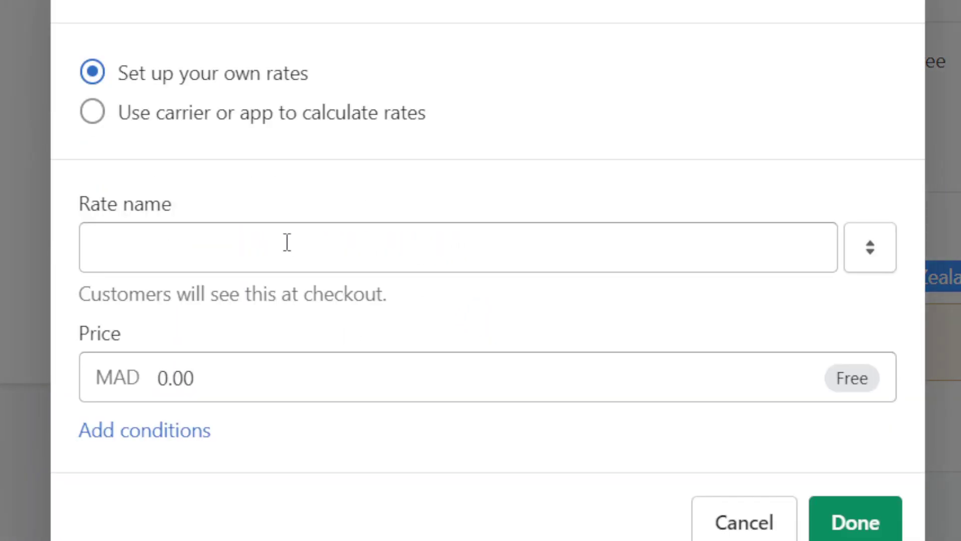
left_click(257, 235)
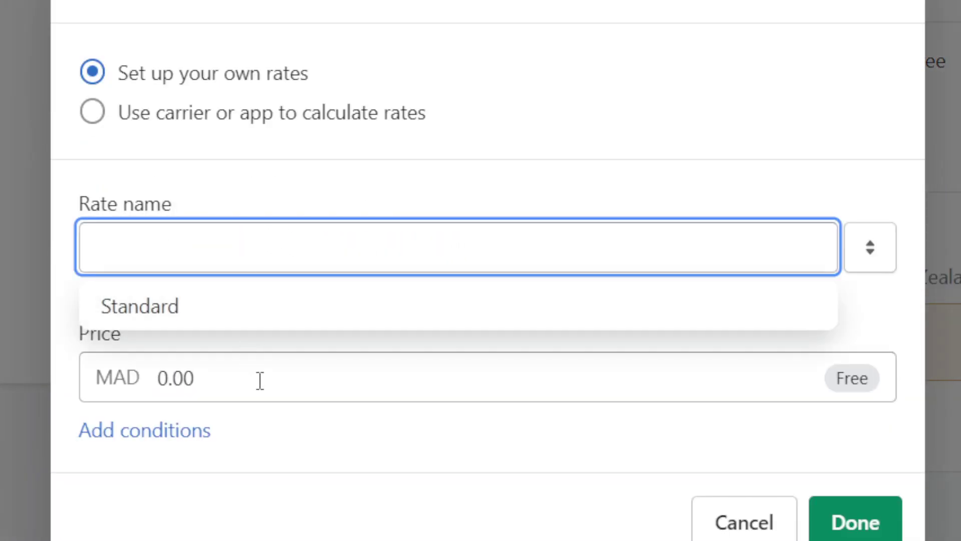
left_click(175, 178)
left_click(182, 246)
left_click(113, 161)
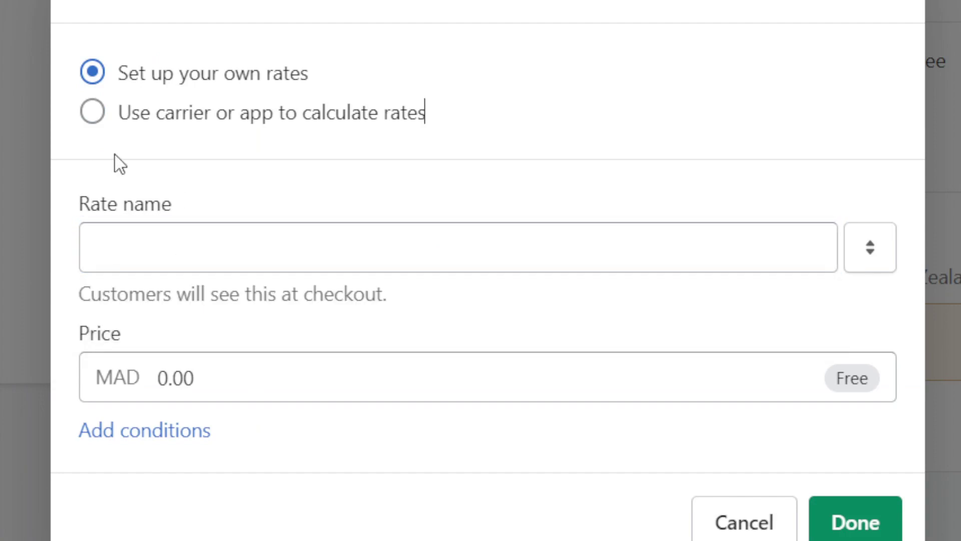
left_click(132, 238)
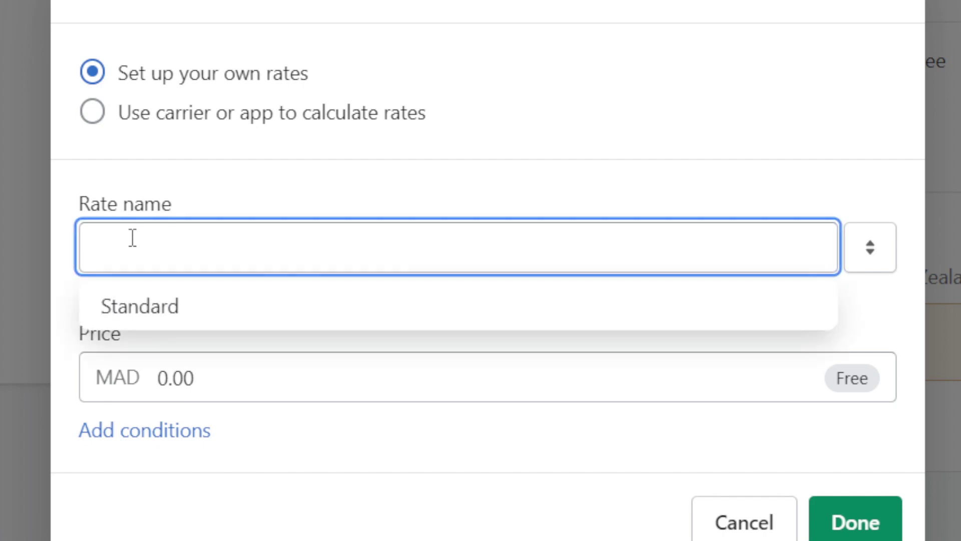
left_click(133, 153)
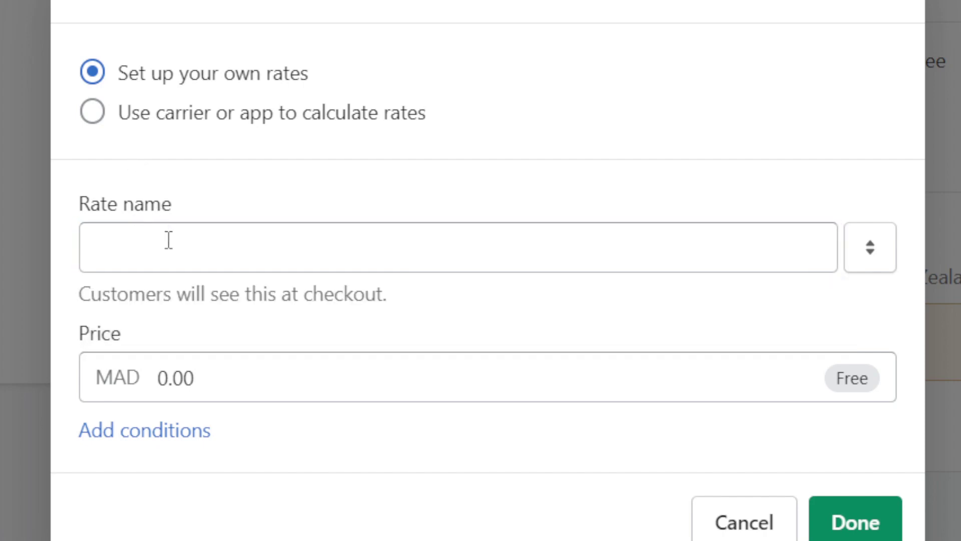
double_click(232, 377)
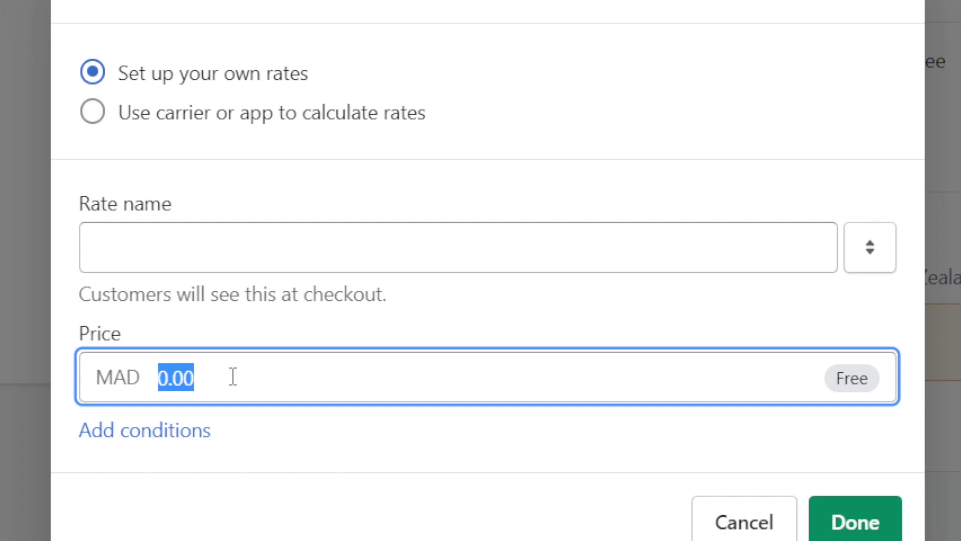
type("1")
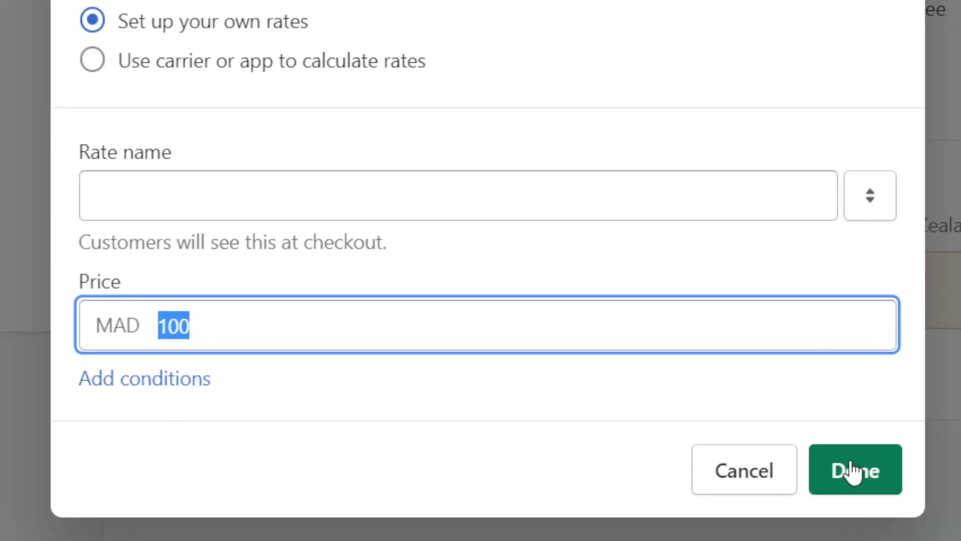
Step: Name the rate Standard and save it at MAD 100.00
left_click(853, 472)
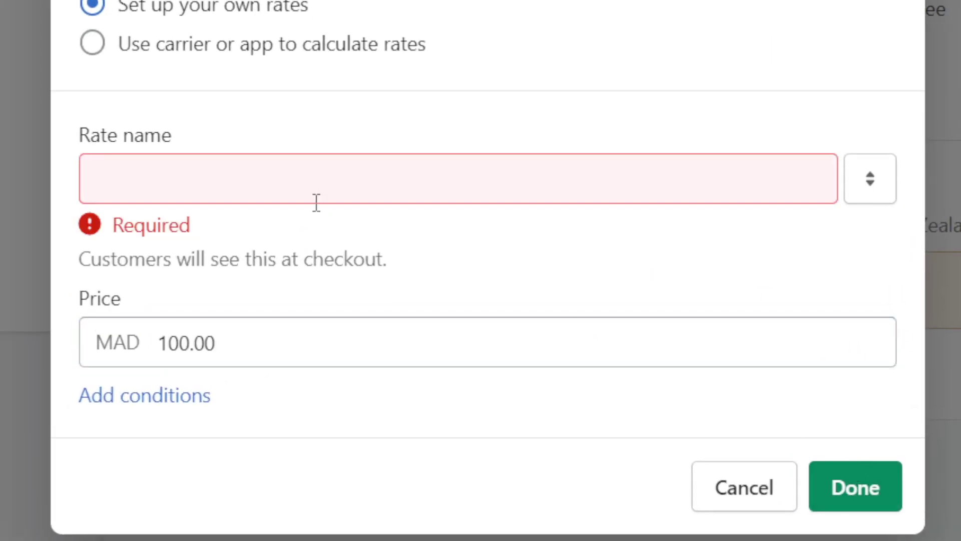
left_click(133, 196)
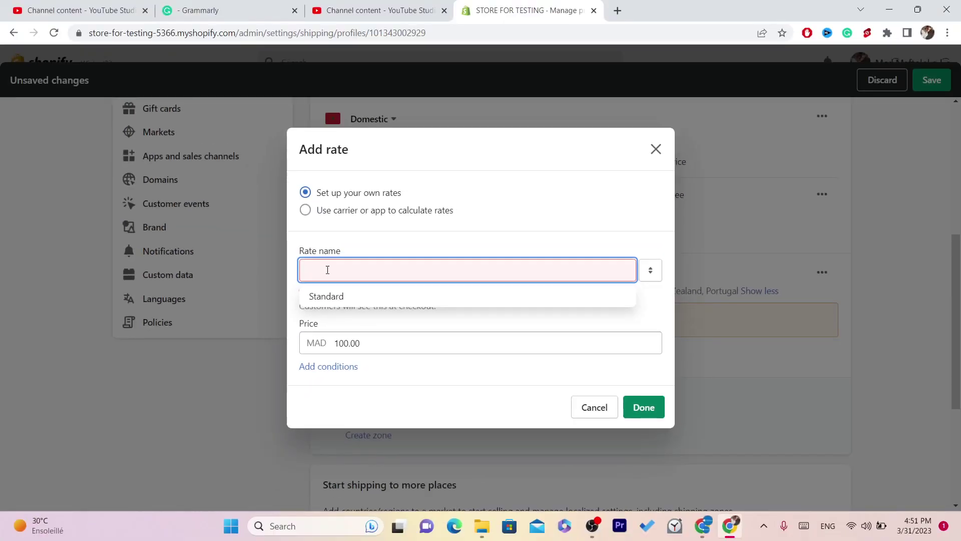
left_click(330, 295)
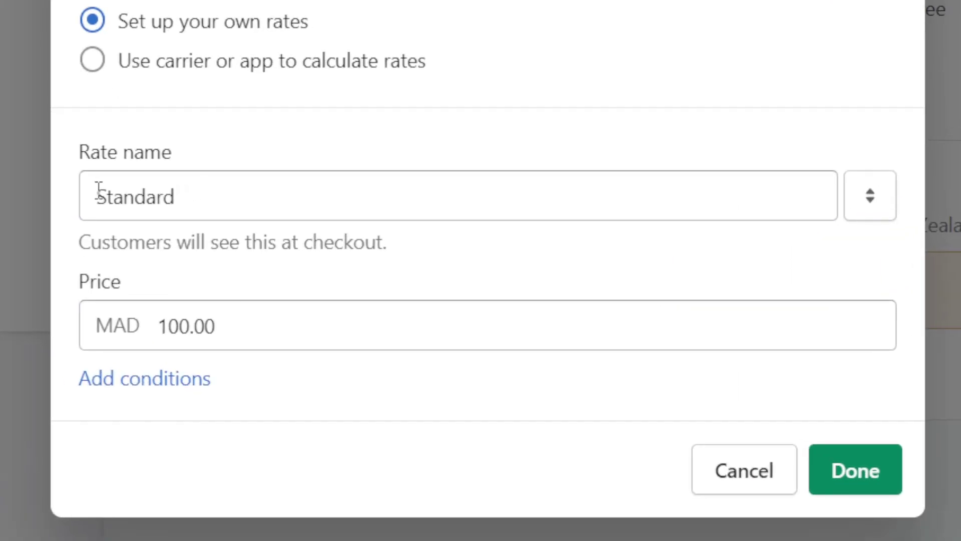
left_click(345, 269)
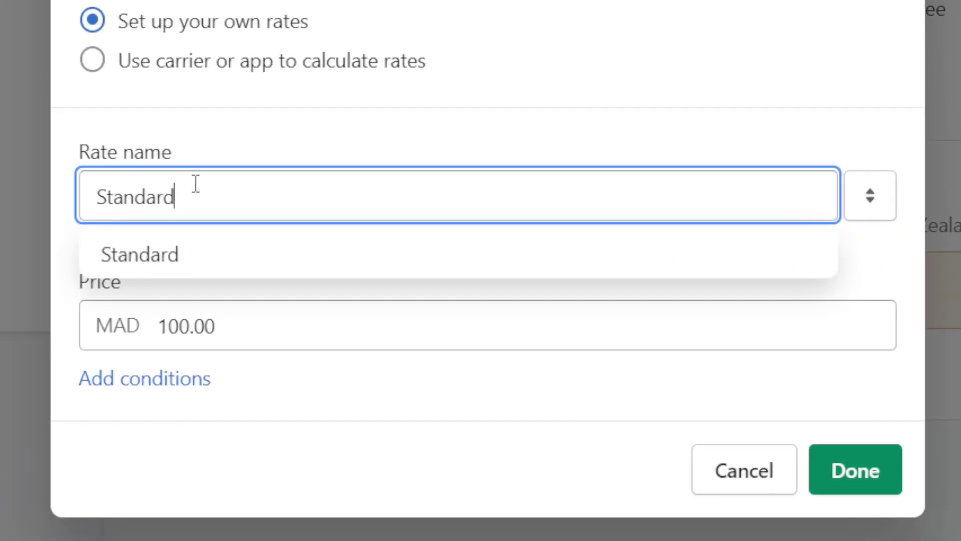
double_click(345, 268)
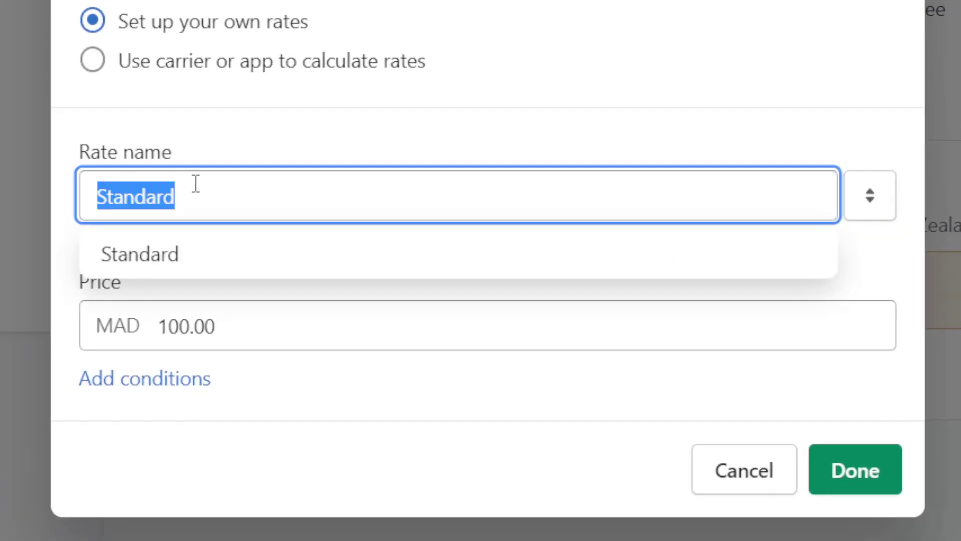
left_click(210, 108)
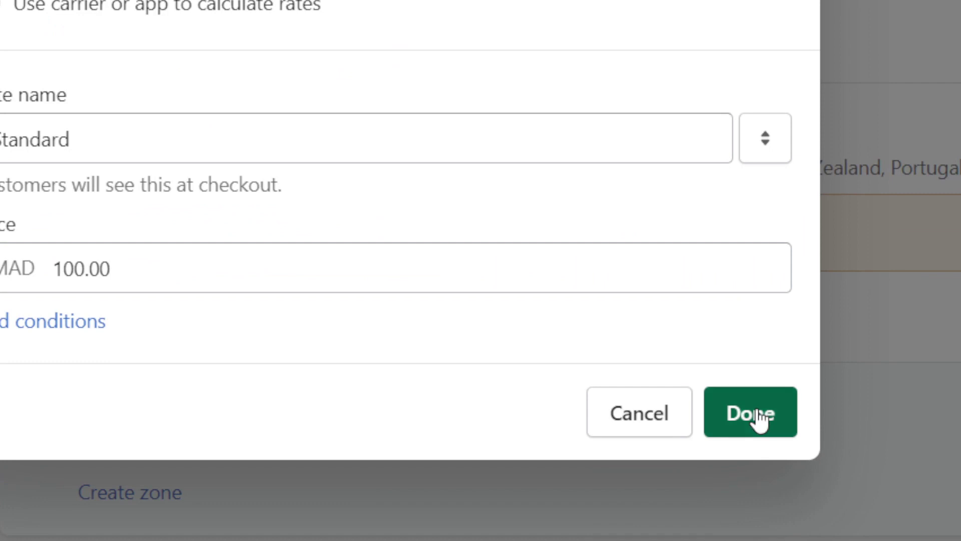
left_click(758, 418)
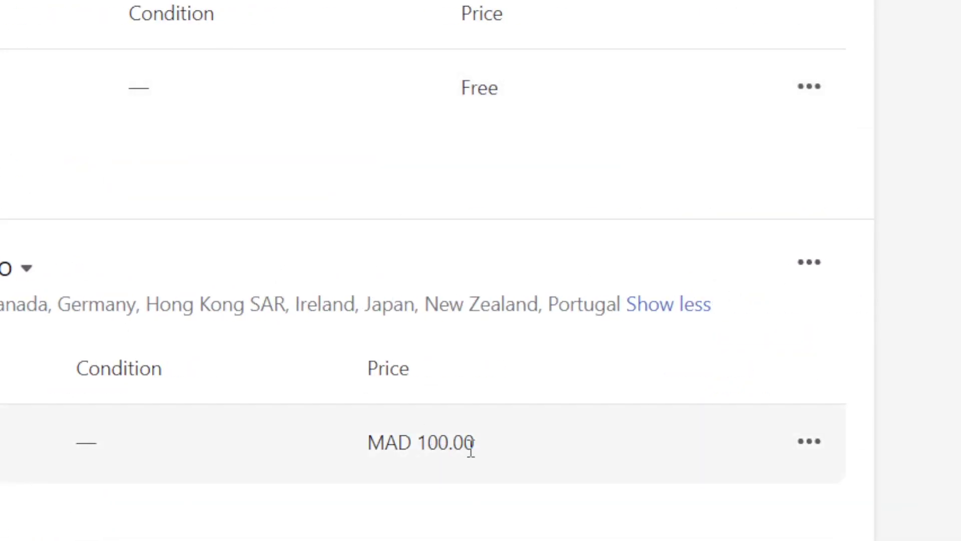
left_click_drag(86, 305, 879, 306)
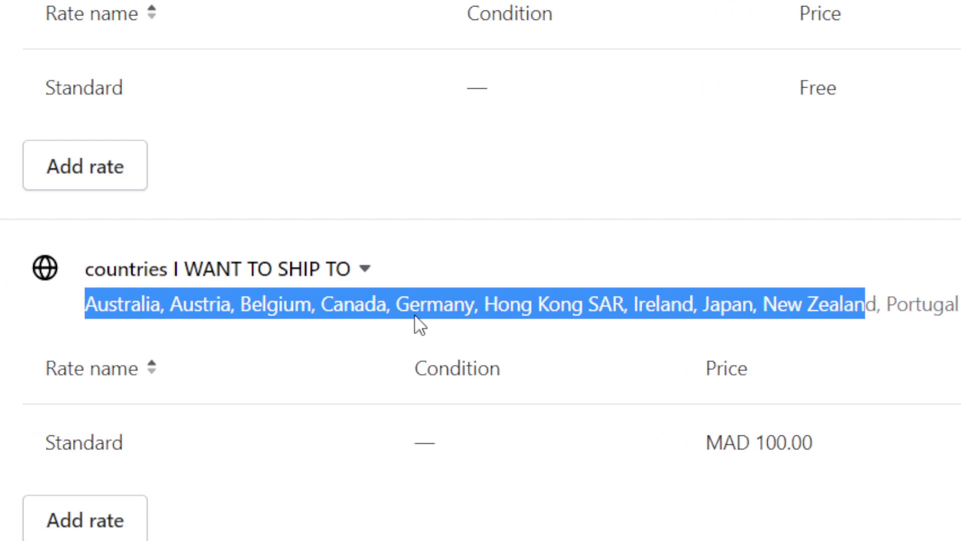
triple_click(414, 312)
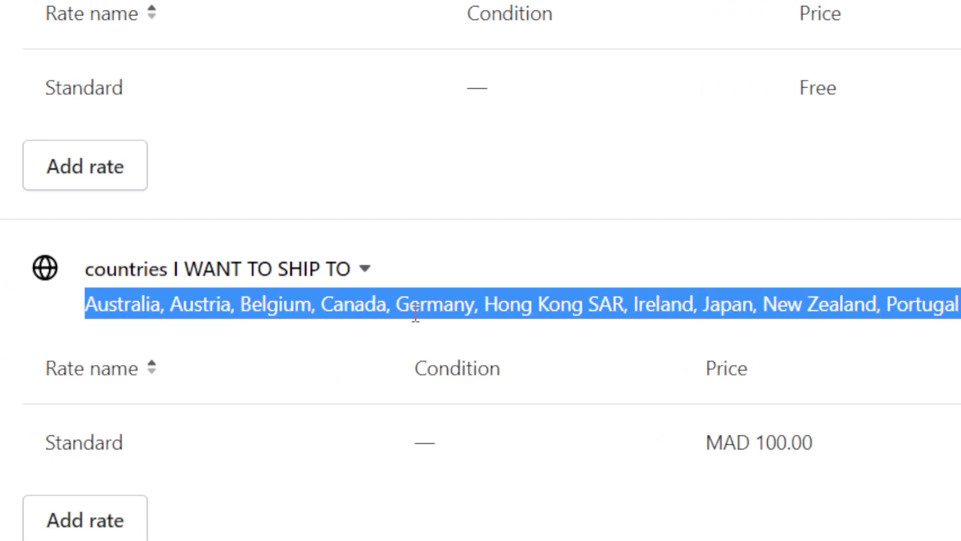
triple_click(360, 306)
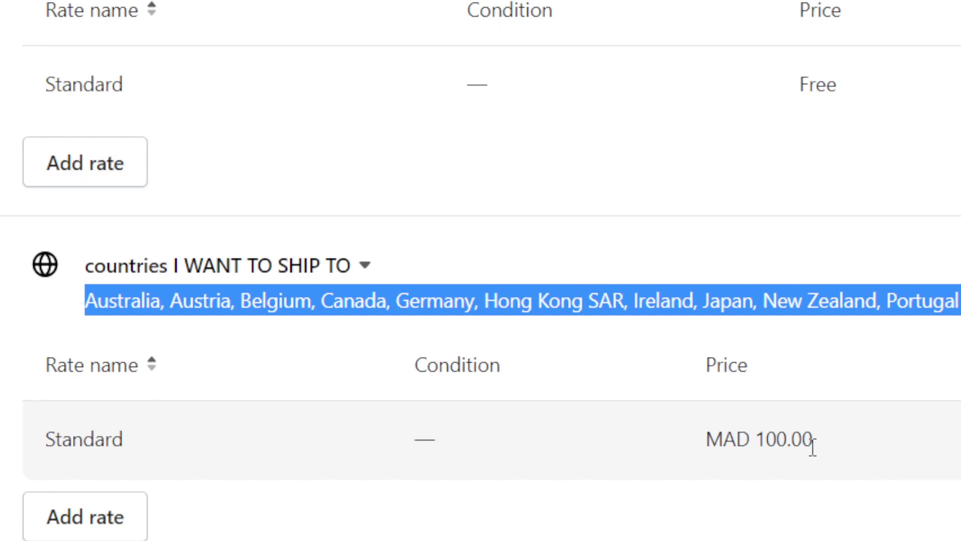
left_click_drag(812, 445, 680, 447)
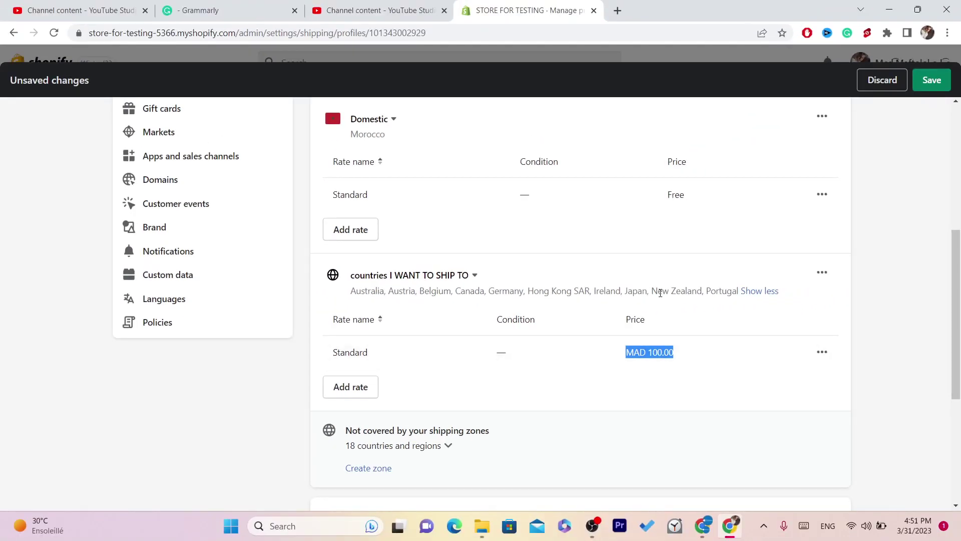
left_click(753, 306)
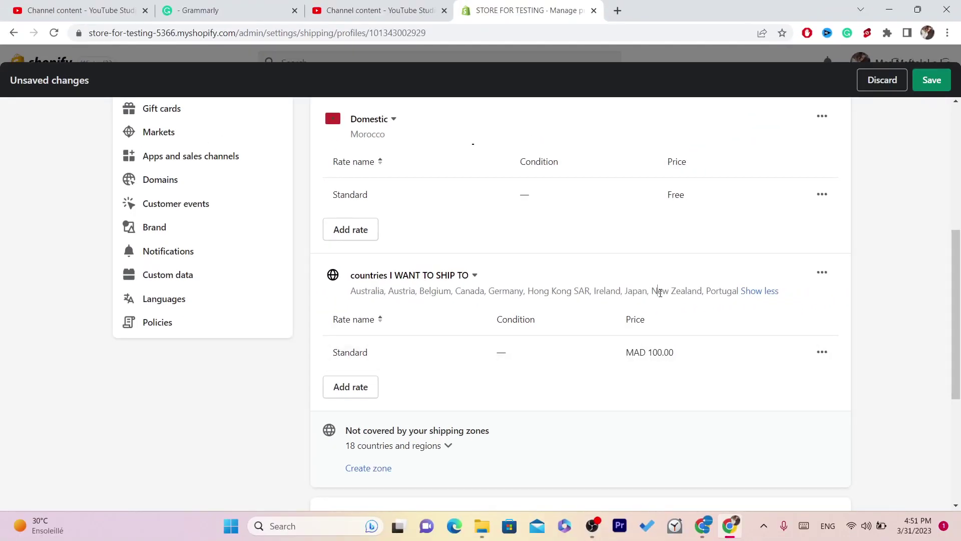
left_click_drag(686, 357, 613, 357)
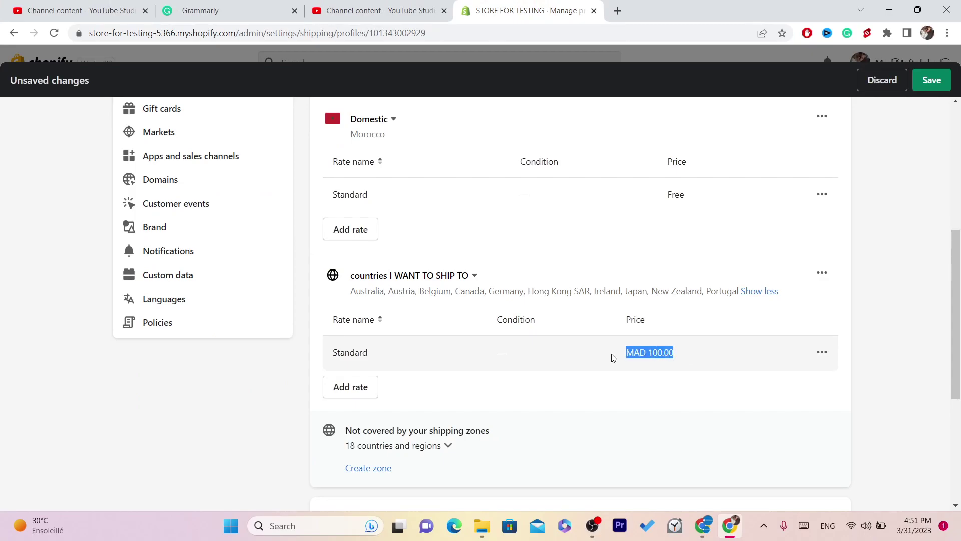
left_click_drag(951, 332, 951, 287)
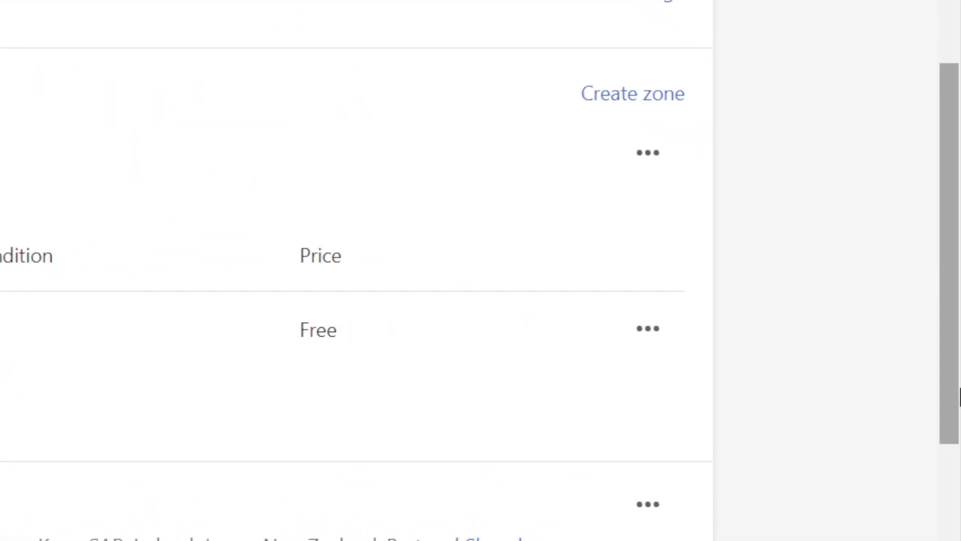
triple_click(235, 416)
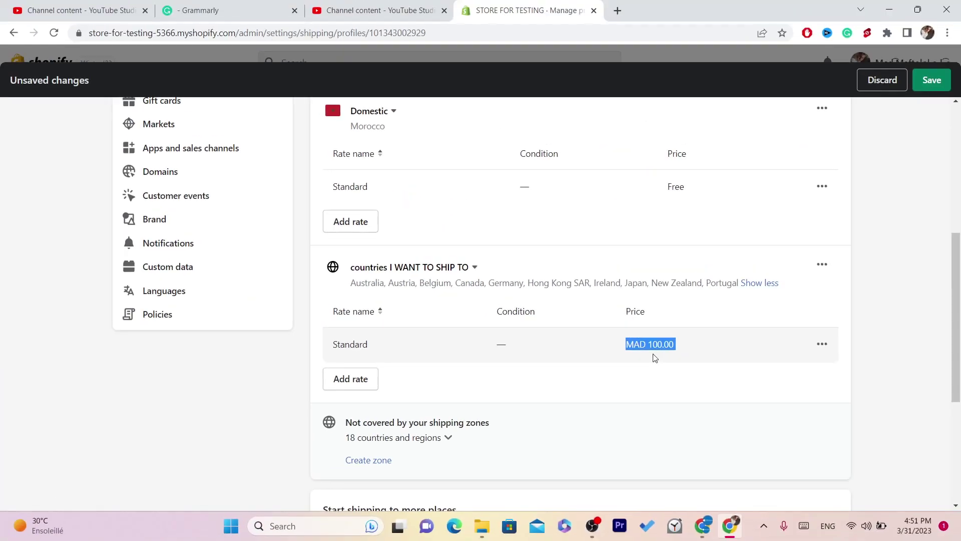
left_click(655, 358)
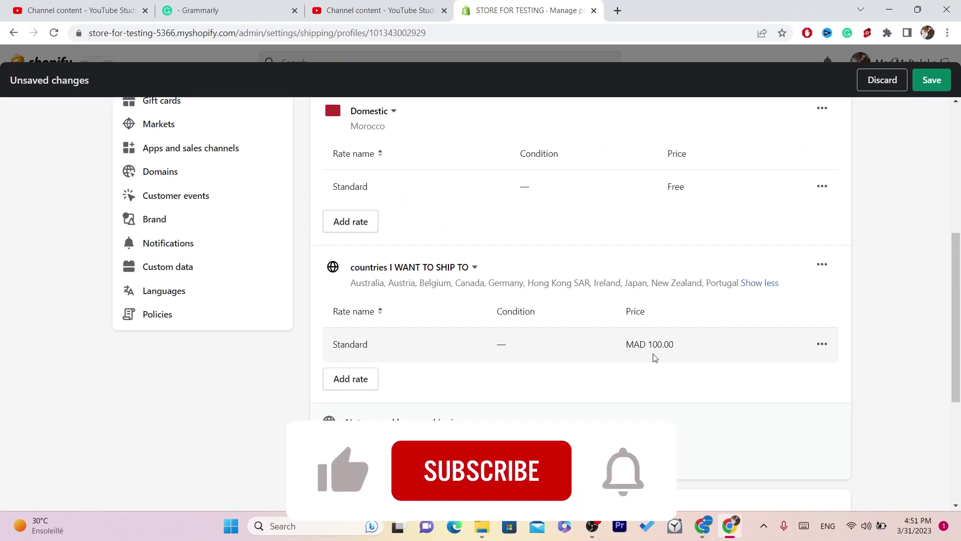